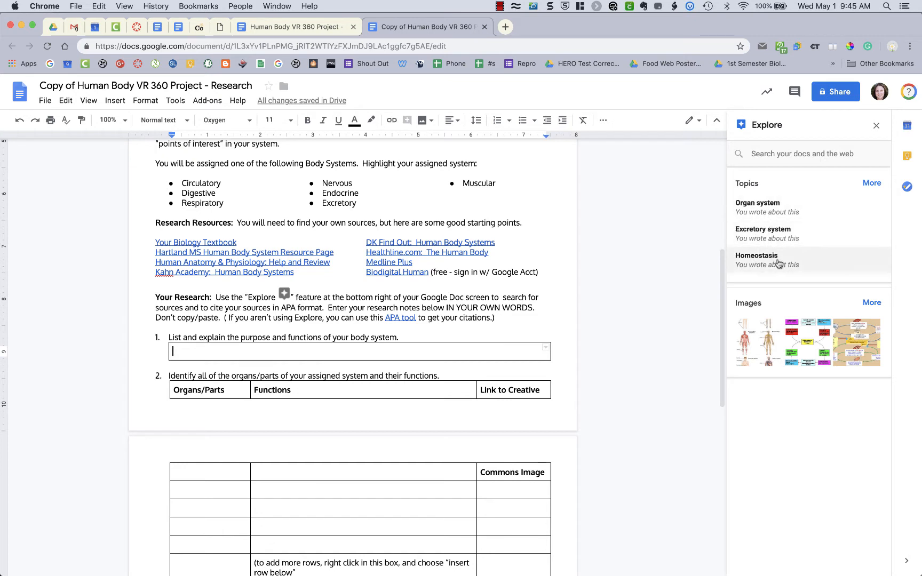
# Step: Look up the Circulatory system topic in Explore and open the KidsHealth "Heart and Circulatory System (for Teens)" article from the web results
pyautogui.click(870, 183)
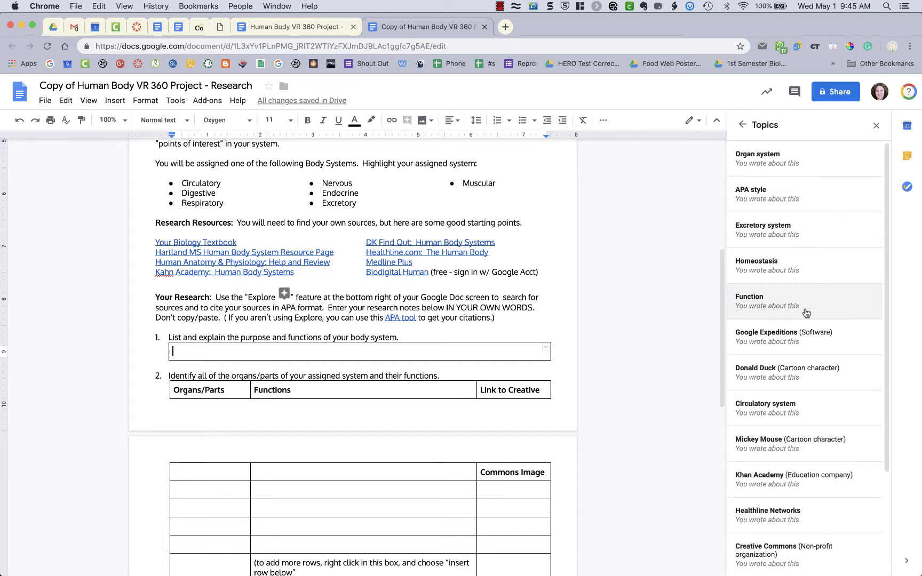
pyautogui.scroll(-2, 805, 315)
pyautogui.click(787, 352)
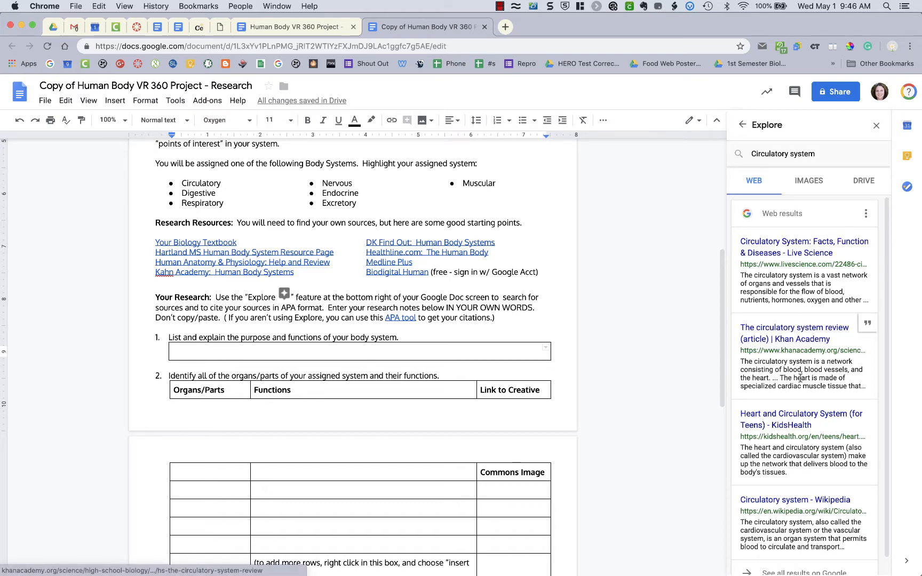
pyautogui.scroll(-1, 801, 380)
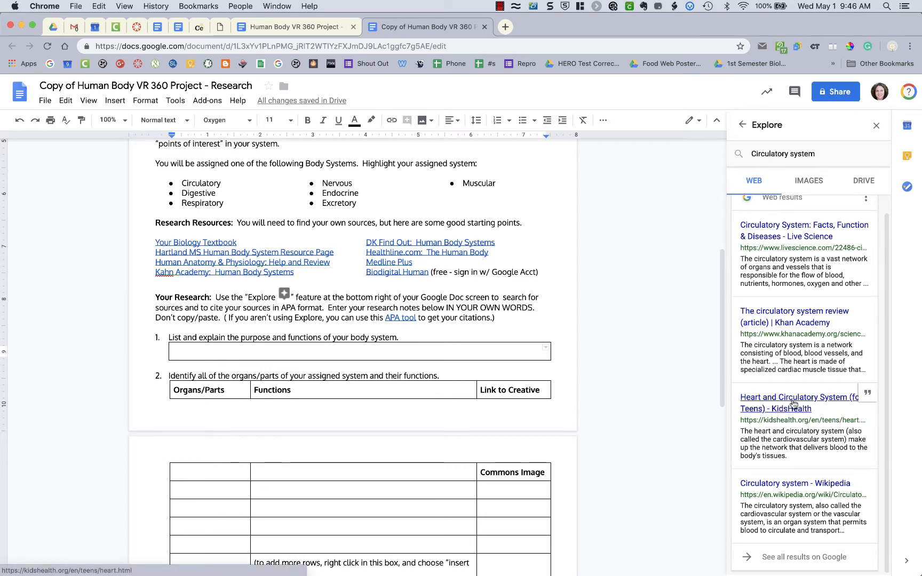
pyautogui.click(794, 404)
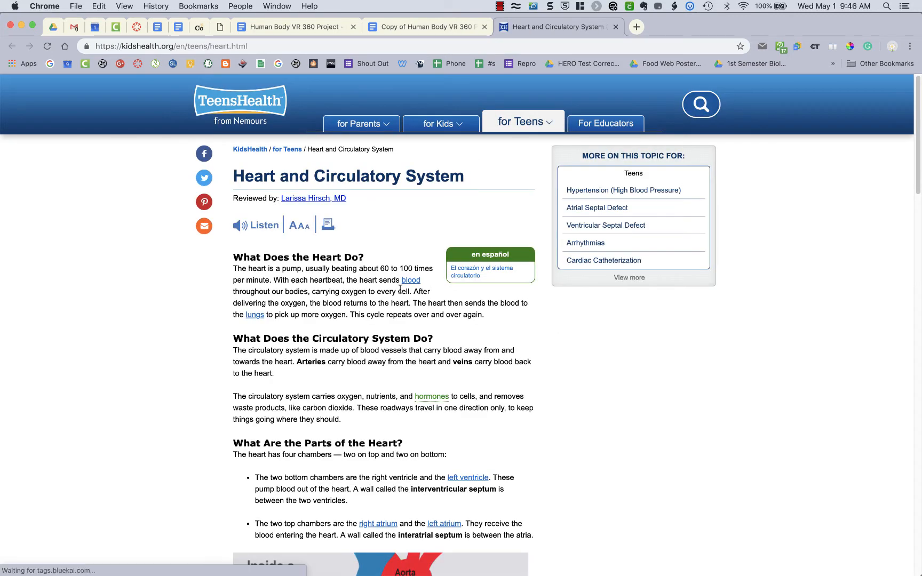
# Step: Read the article's section on what the circulatory system does and highlight the sentence about arteries and veins
pyautogui.scroll(-3, 400, 290)
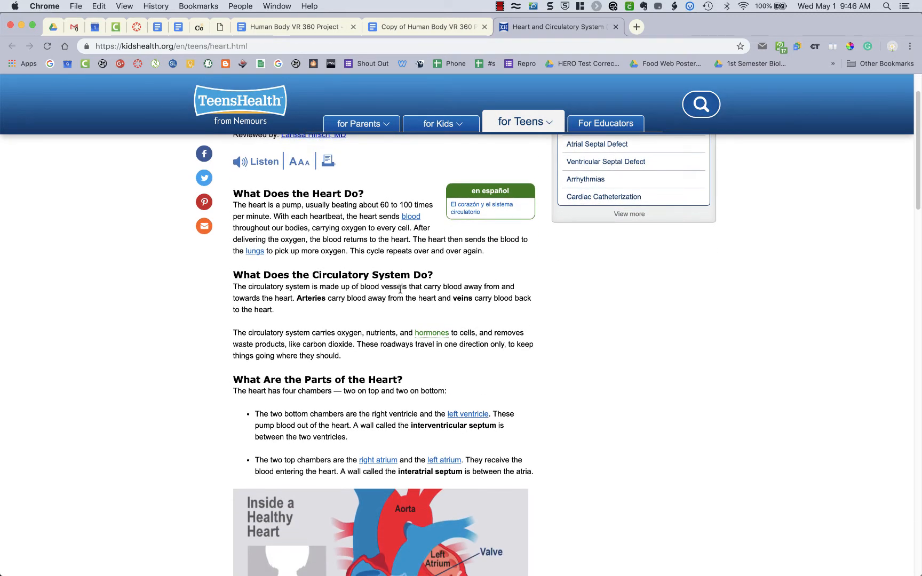
pyautogui.scroll(-5, 401, 290)
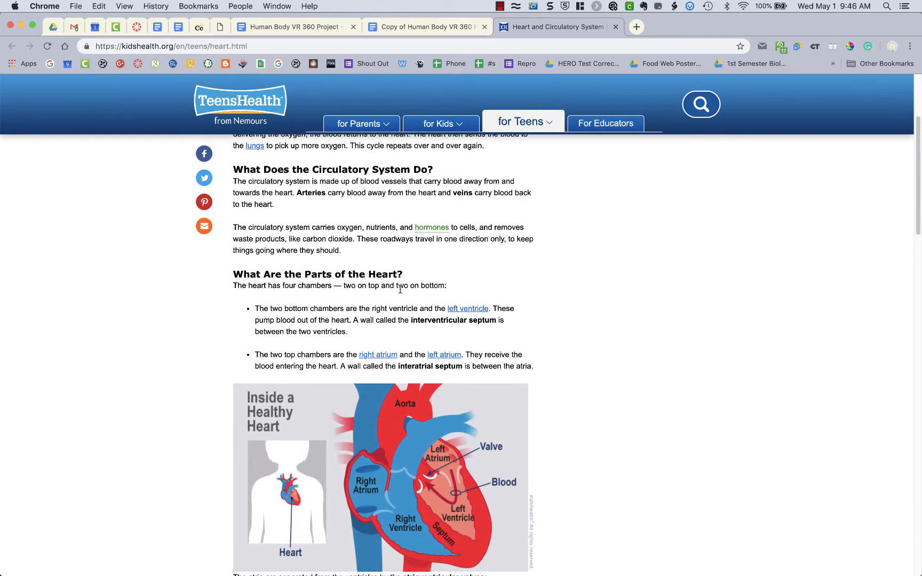
pyautogui.scroll(-4, 401, 289)
pyautogui.scroll(5, 400, 290)
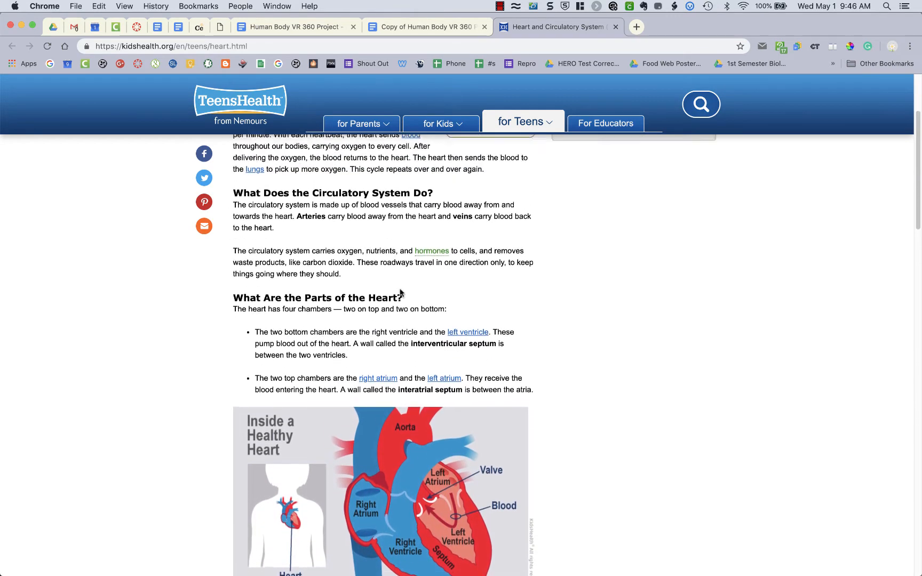
pyautogui.scroll(1, 400, 292)
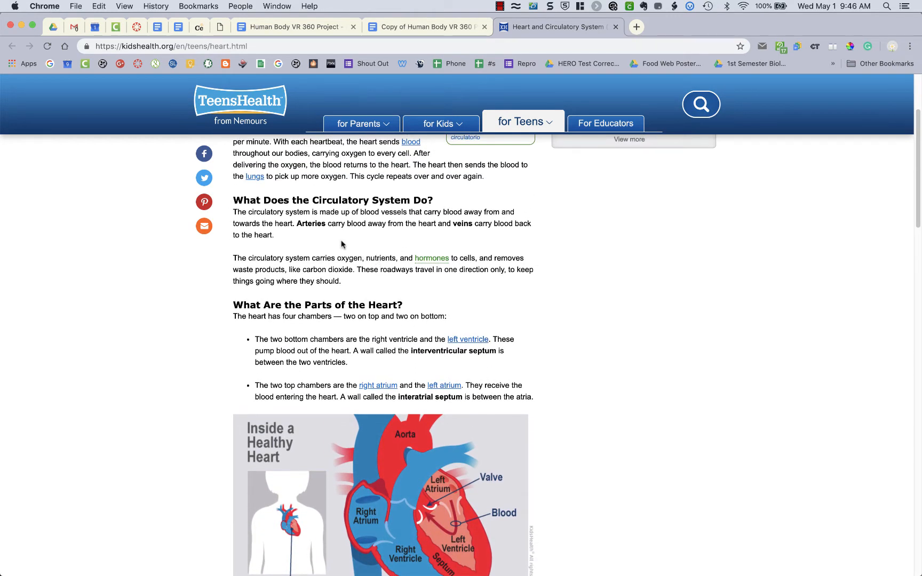
pyautogui.moveTo(297, 223); pyautogui.dragTo(439, 231)
pyautogui.click(306, 223)
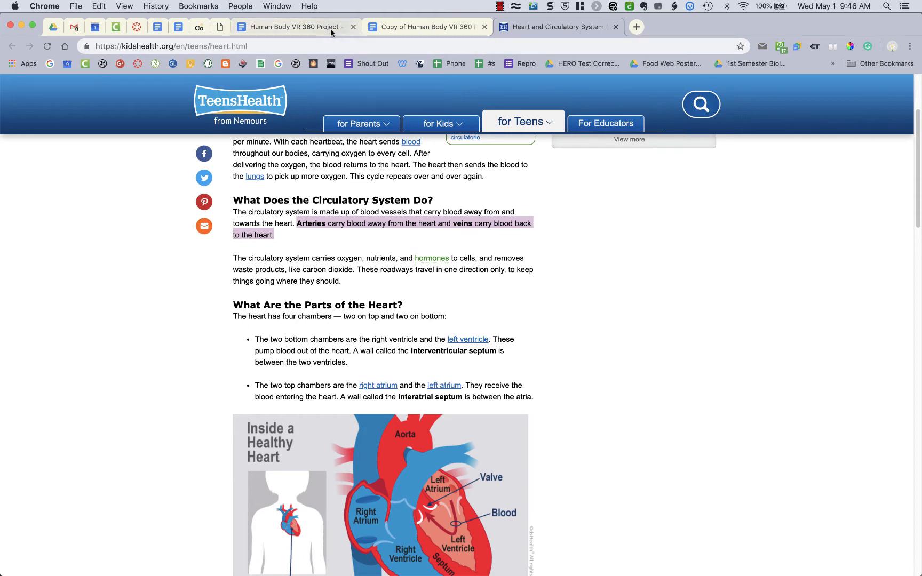
# Step: Return to the copied research document and enter "Arteries" and "Veins" in consecutive Organs/Parts cells of the question 2 table
pyautogui.click(400, 27)
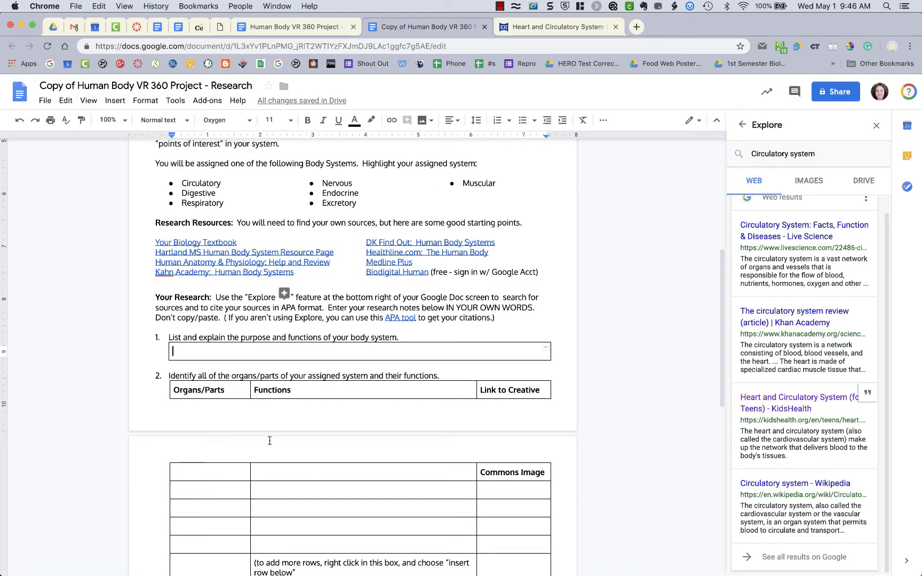
pyautogui.scroll(-1, 270, 441)
pyautogui.click(229, 402)
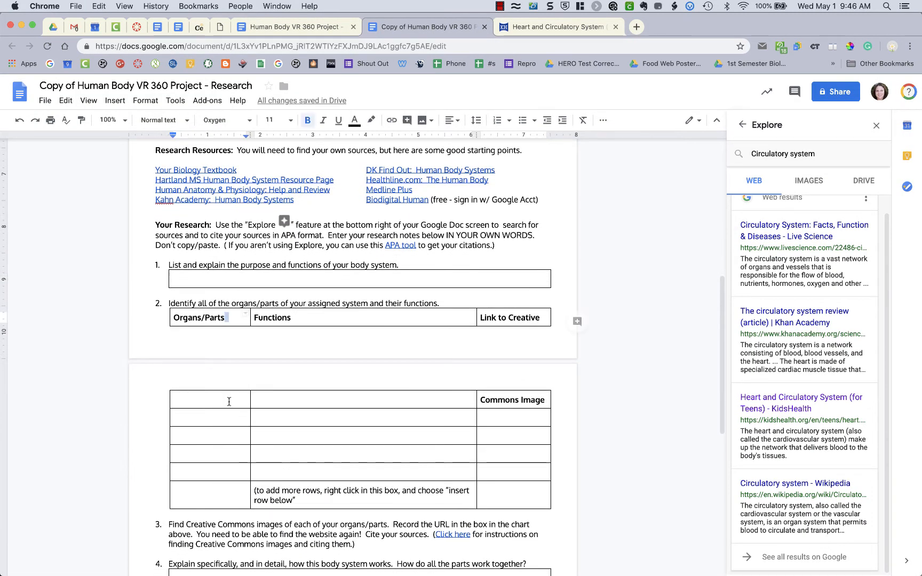
pyautogui.click(228, 401)
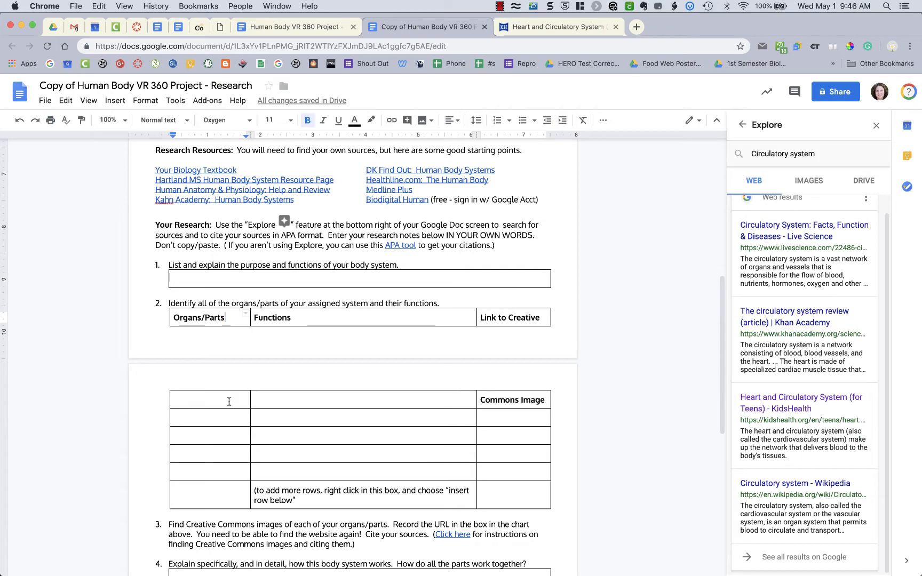
pyautogui.click(222, 417)
pyautogui.write('Arterier')
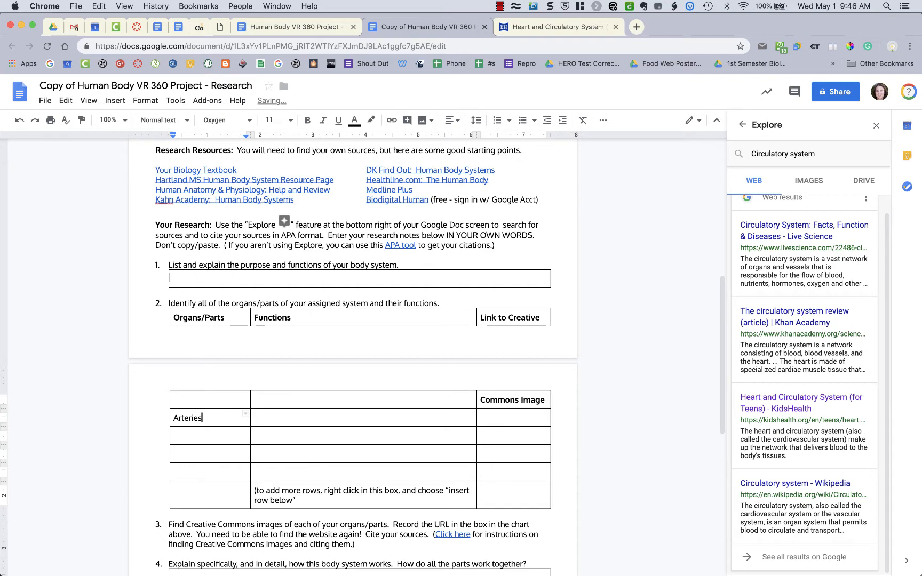
pyautogui.press('BackSpace')
pyautogui.write('s')
pyautogui.press('Down')
pyautogui.write('Veins')
# Step: Fill in the functions: "Carry blood away from the heart" for Arteries and "Carry blood to the heart" for Veins
pyautogui.click(284, 418)
pyautogui.write('Carry ')
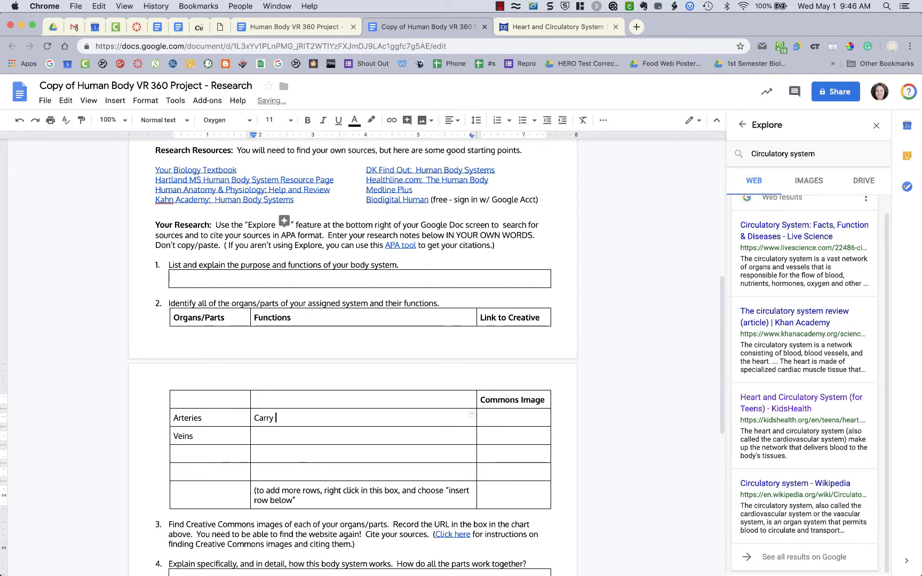
pyautogui.write('blood a')
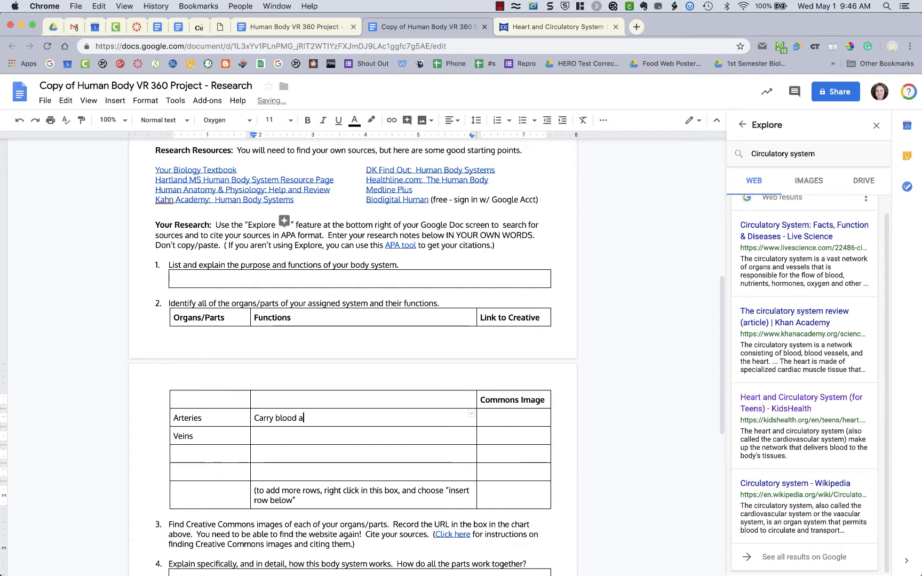
pyautogui.write('way from the heart')
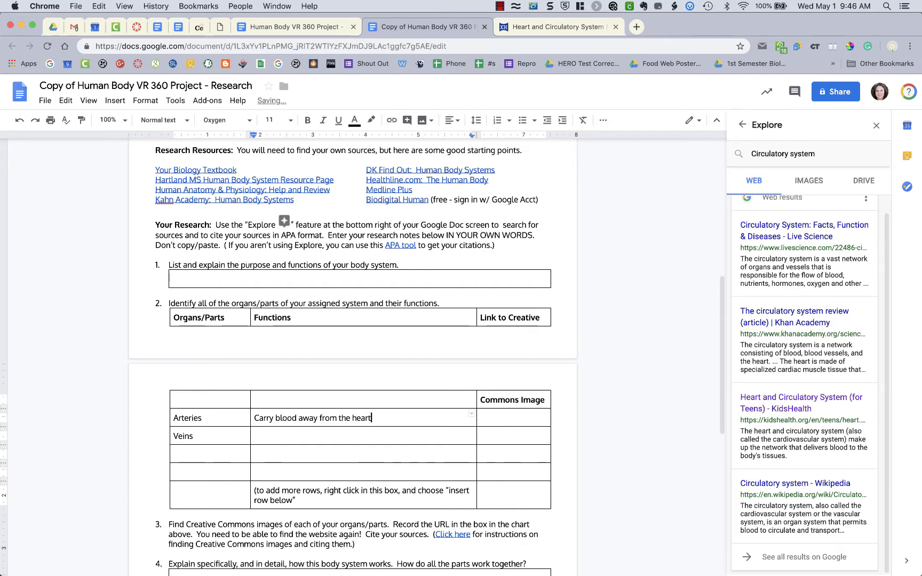
pyautogui.click(279, 439)
pyautogui.write('Carry blood to the ')
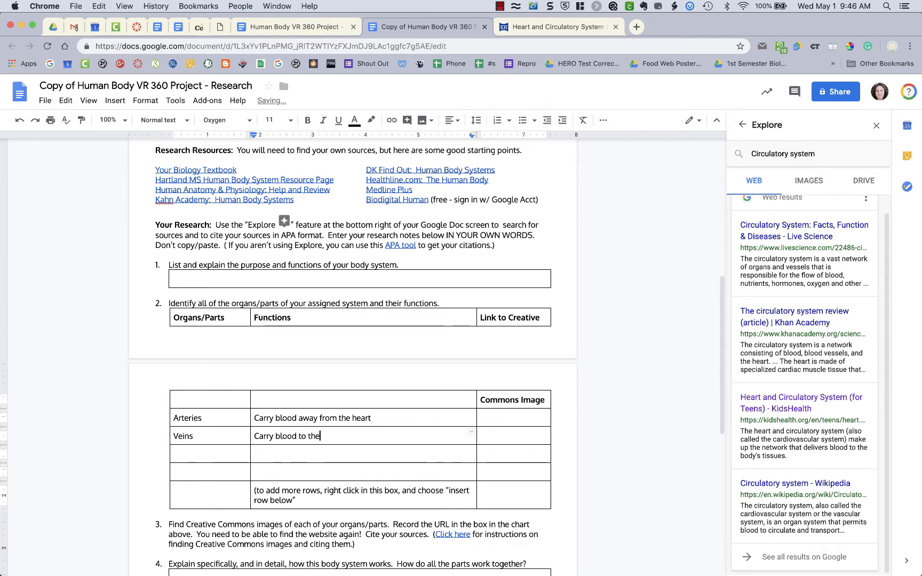
pyautogui.write('heart')
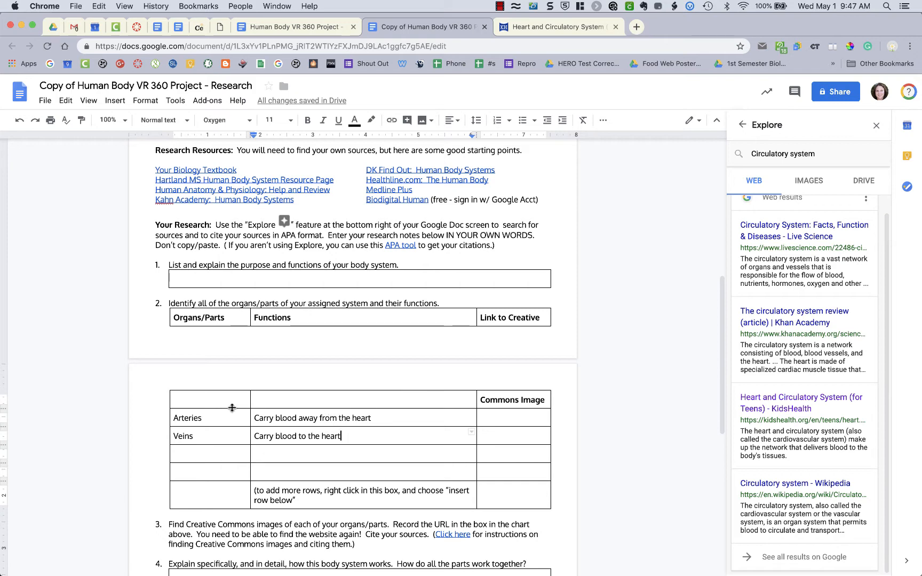
# Step: Change the Explore citation format to APA and cite the KidsHealth article as a footnote after the Arteries function
pyautogui.click(373, 419)
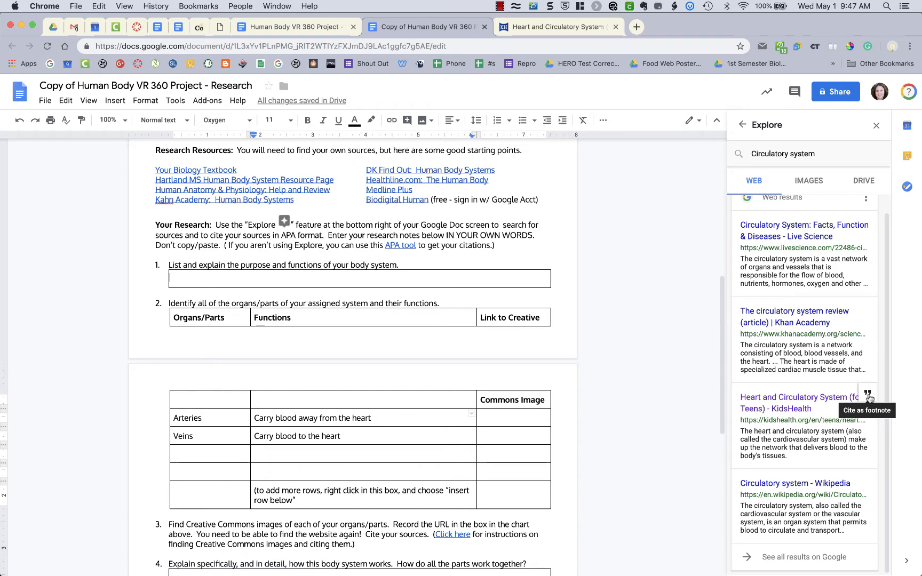
pyautogui.scroll(1, 868, 398)
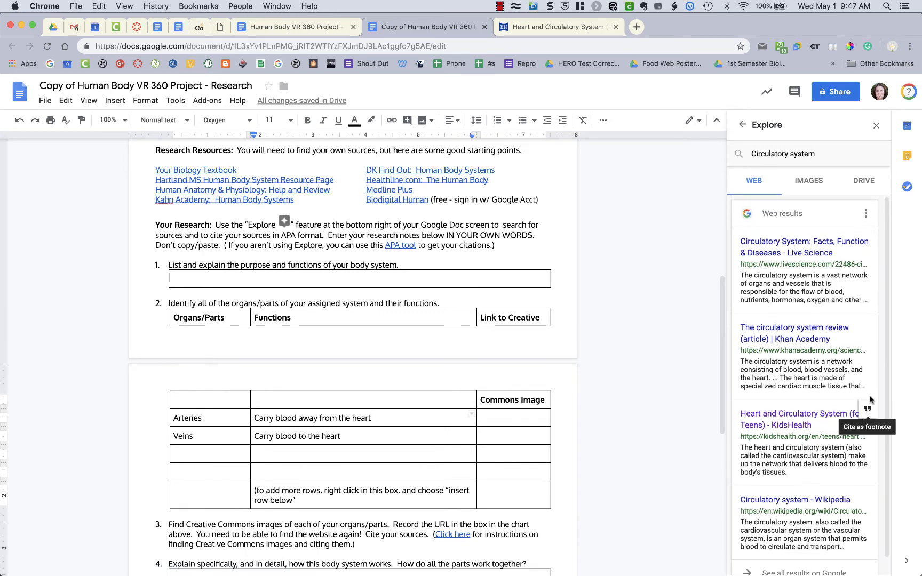
pyautogui.click(866, 216)
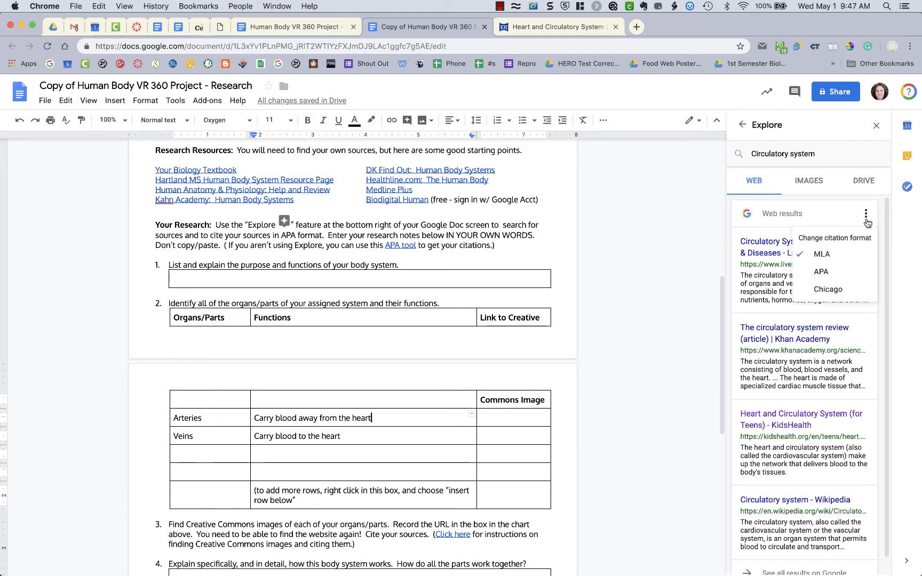
pyautogui.click(835, 274)
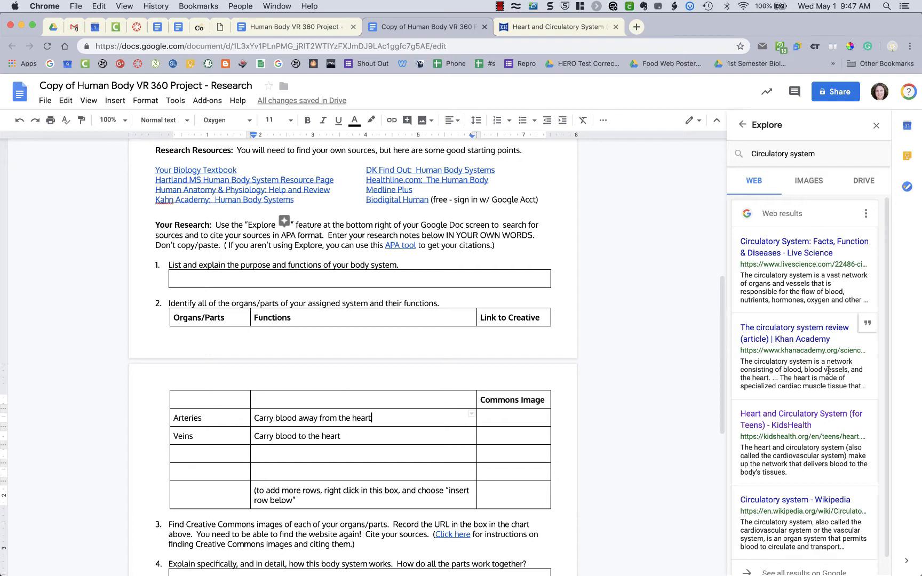
pyautogui.scroll(-2, 777, 431)
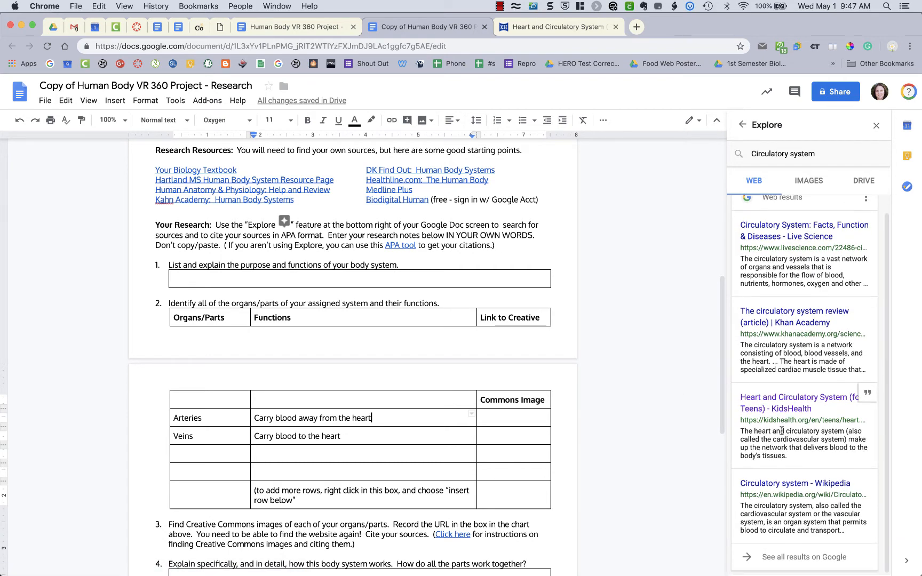
pyautogui.click(869, 397)
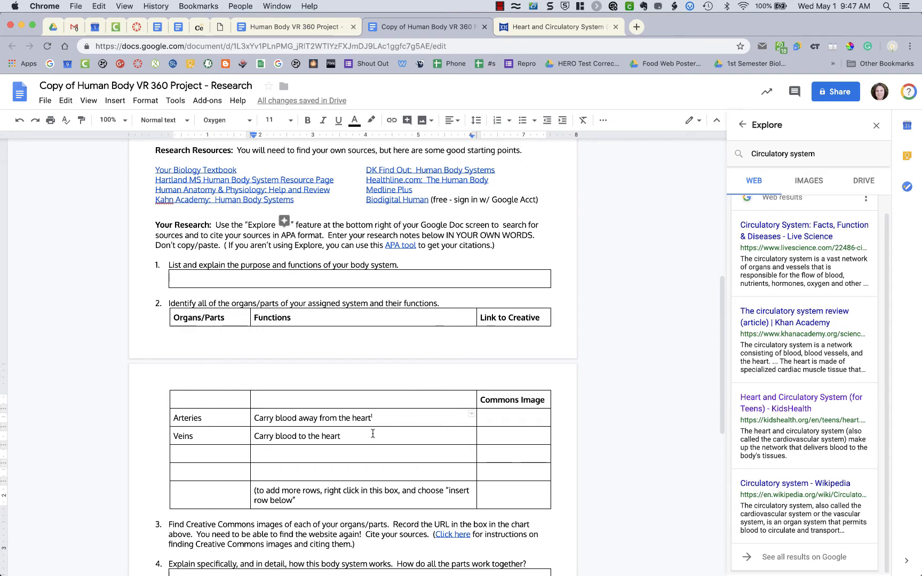
pyautogui.scroll(-10, 371, 430)
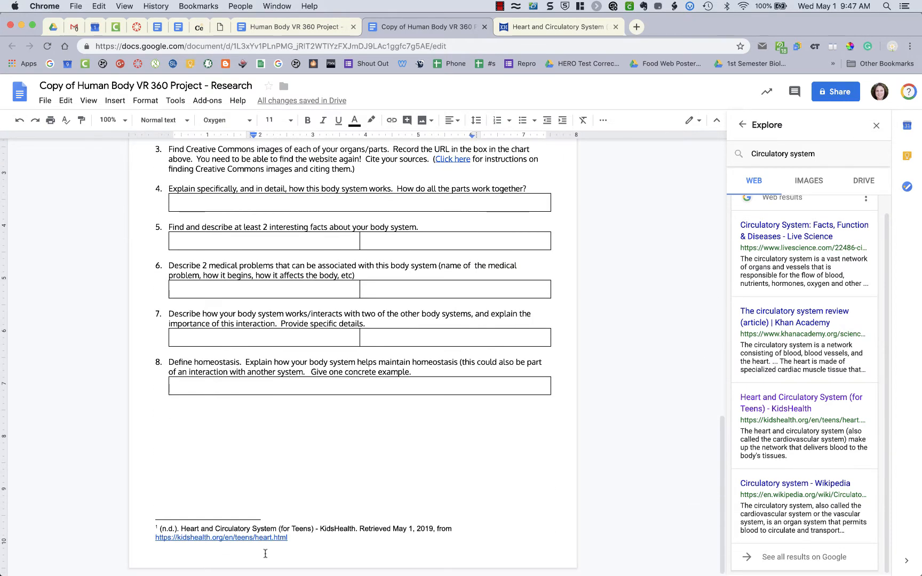
# Step: Cite the same KidsHealth article as a footnote after the Veins function and check the footnotes at the page end
pyautogui.scroll(3, 283, 523)
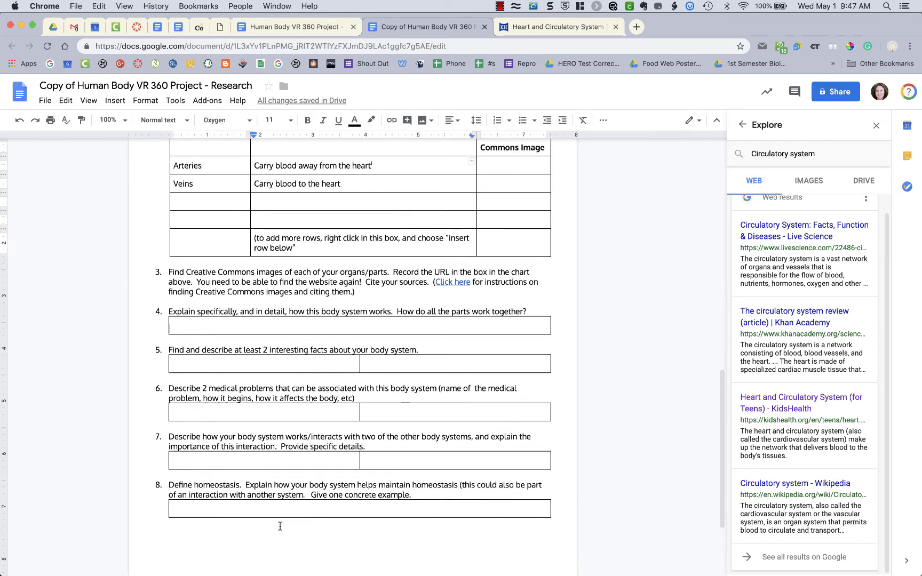
pyautogui.scroll(2, 358, 382)
pyautogui.click(400, 244)
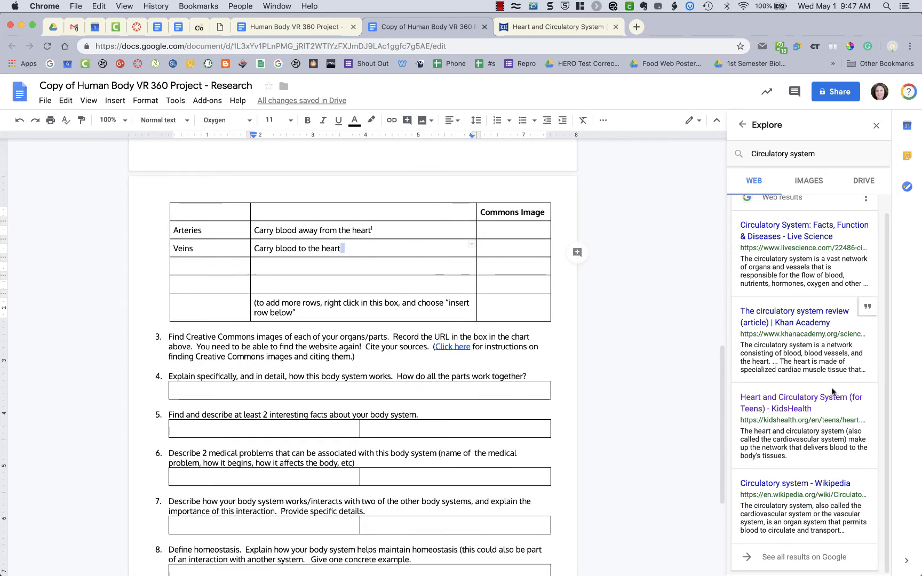
pyautogui.click(867, 394)
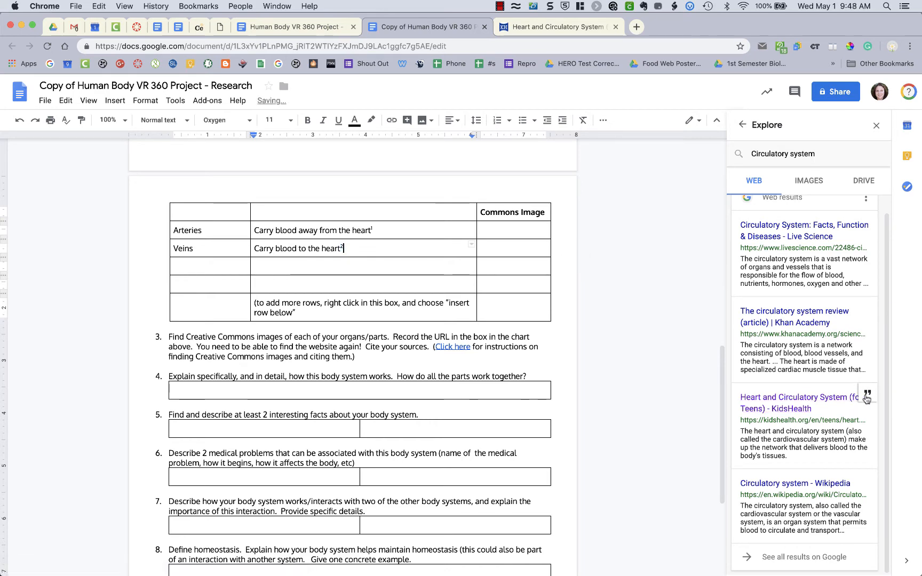
pyautogui.scroll(-3, 293, 477)
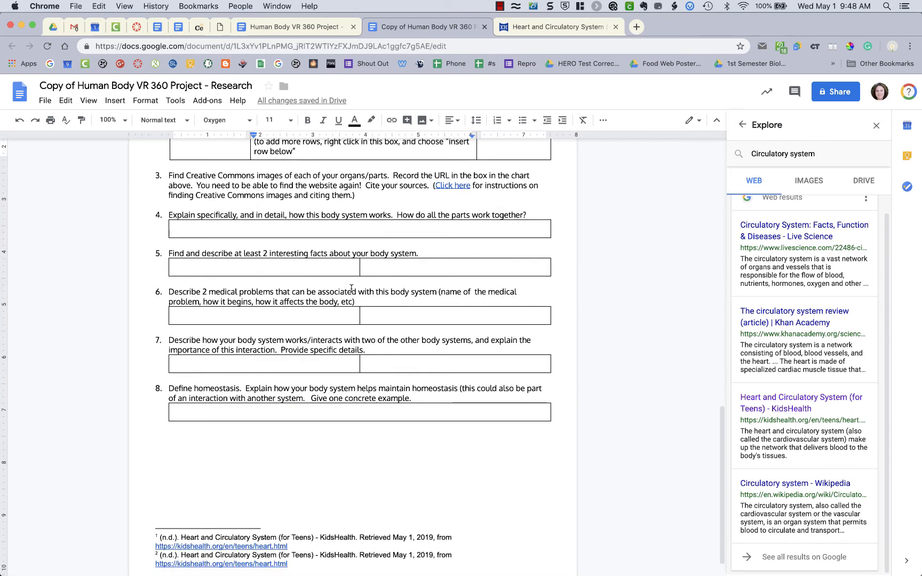
pyautogui.scroll(-1, 292, 477)
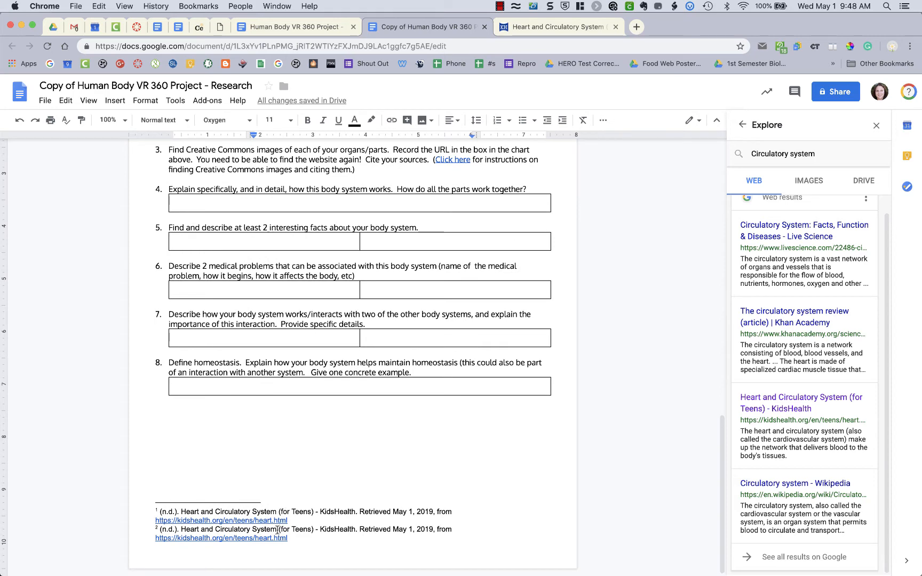
pyautogui.scroll(1, 286, 506)
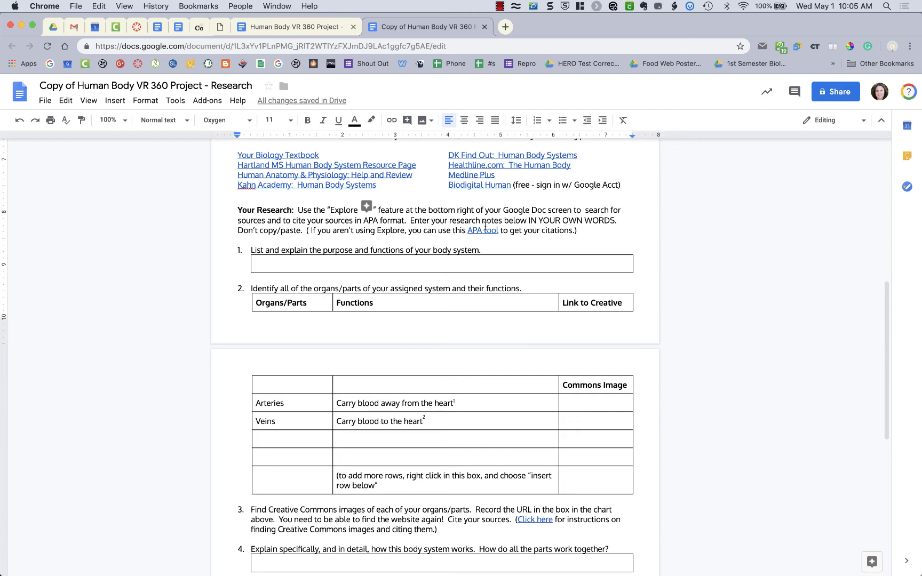
# Step: Open the "DK Find Out: Human Body Systems" resource link and go to its Heart and blood page
pyautogui.click(461, 155)
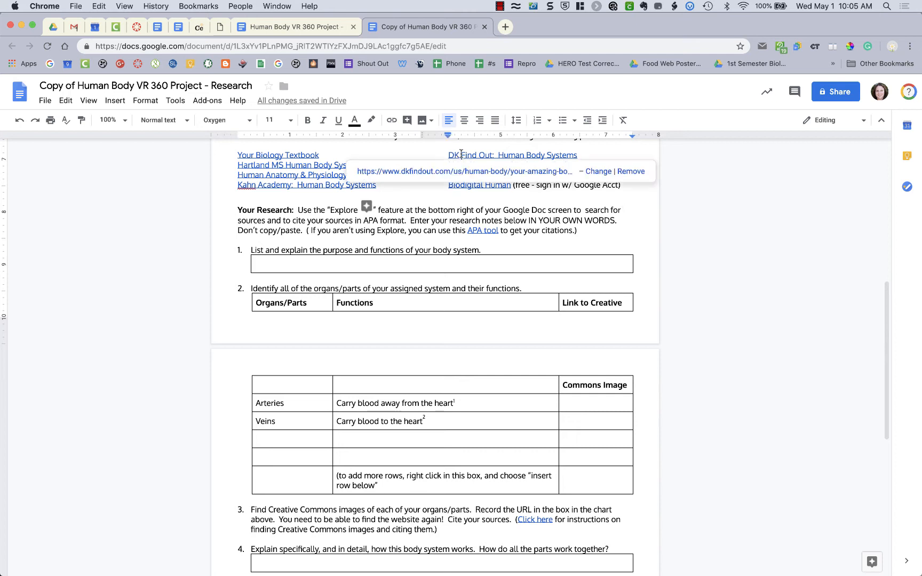
pyautogui.click(466, 170)
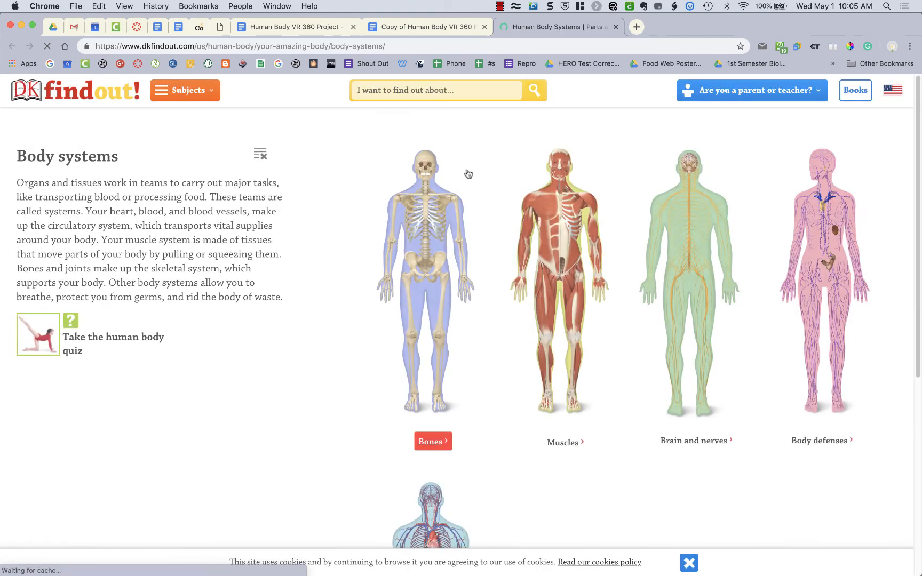
pyautogui.scroll(-5, 451, 336)
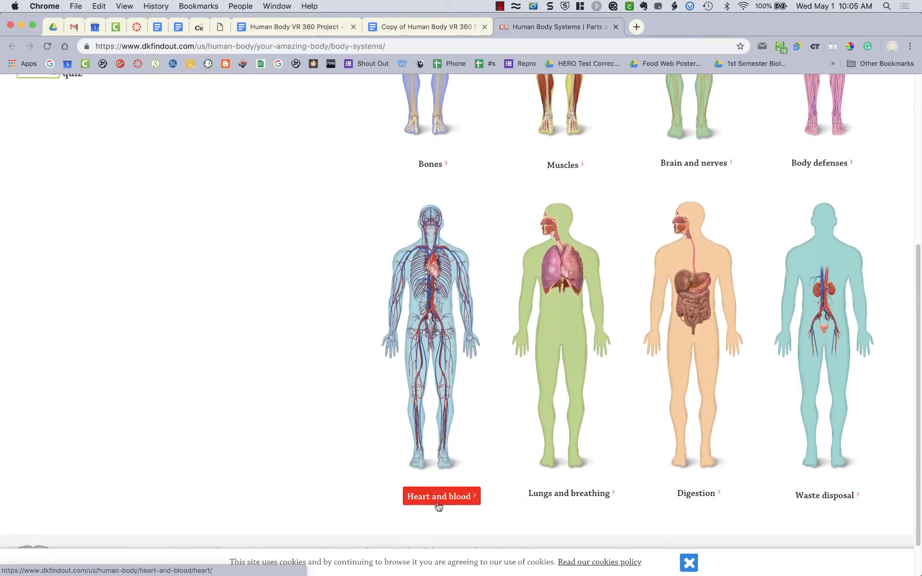
pyautogui.moveTo(439, 503)
pyautogui.click(504, 486)
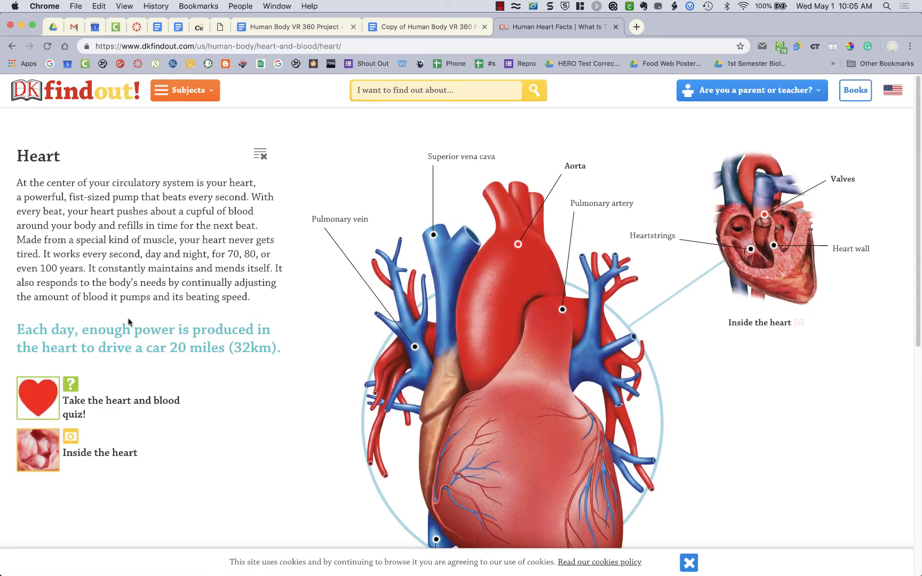
# Step: Look up the copied address of the DK Find Out heart page in the document's Explore tool and check its Human Heart Facts result
pyautogui.click(237, 46)
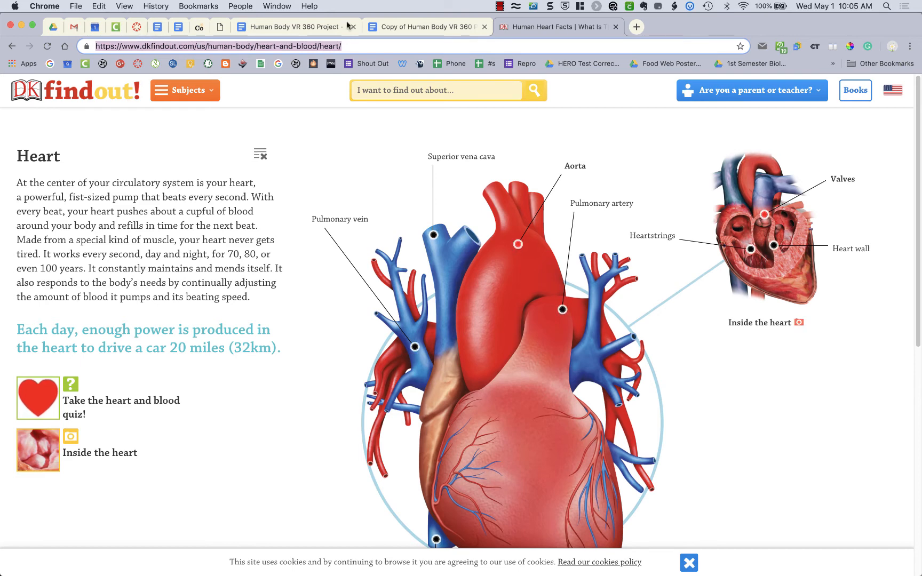
pyautogui.click(382, 28)
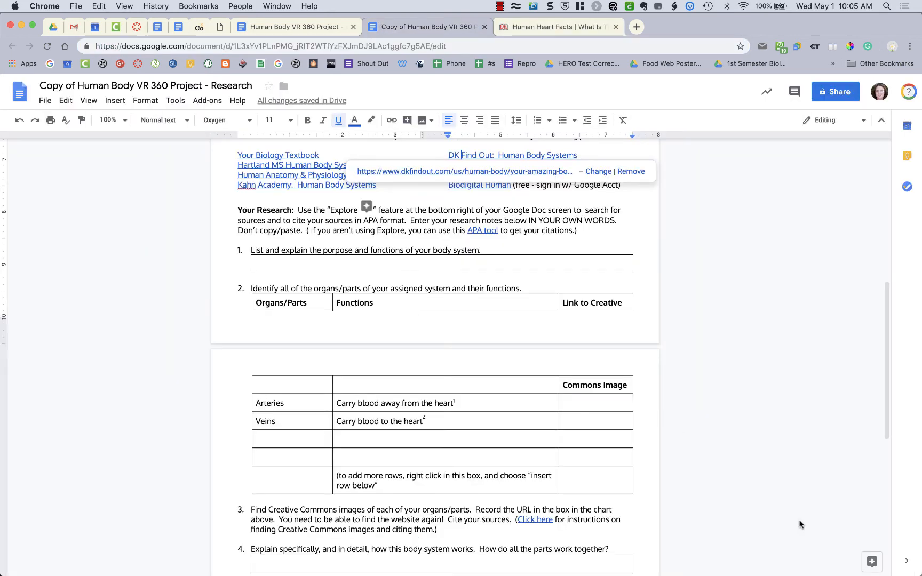
pyautogui.click(872, 562)
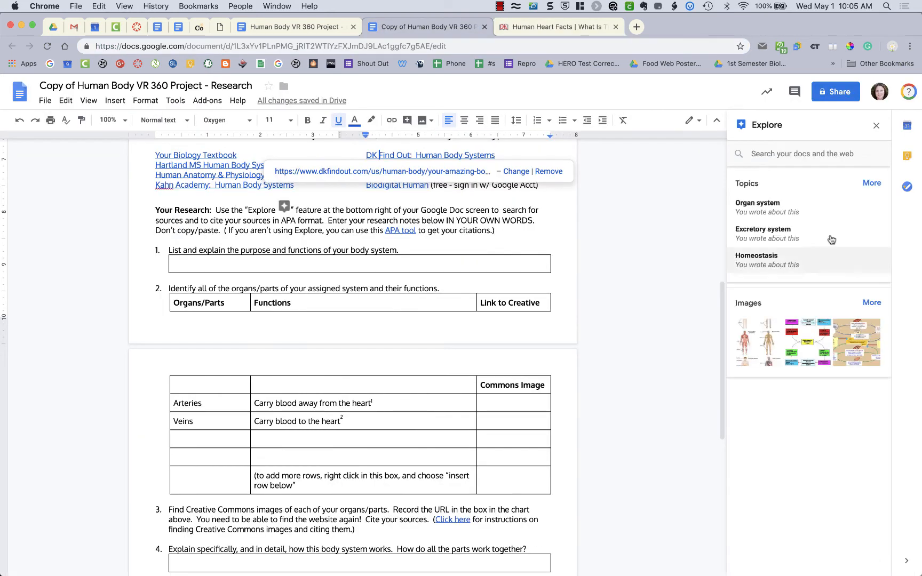
pyautogui.click(795, 154)
pyautogui.press('super+v')
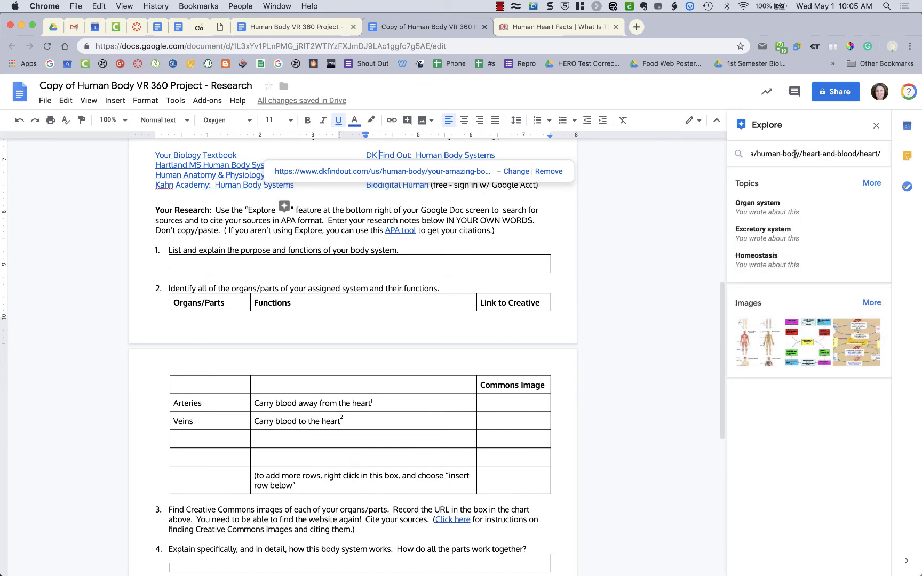
pyautogui.press('Return')
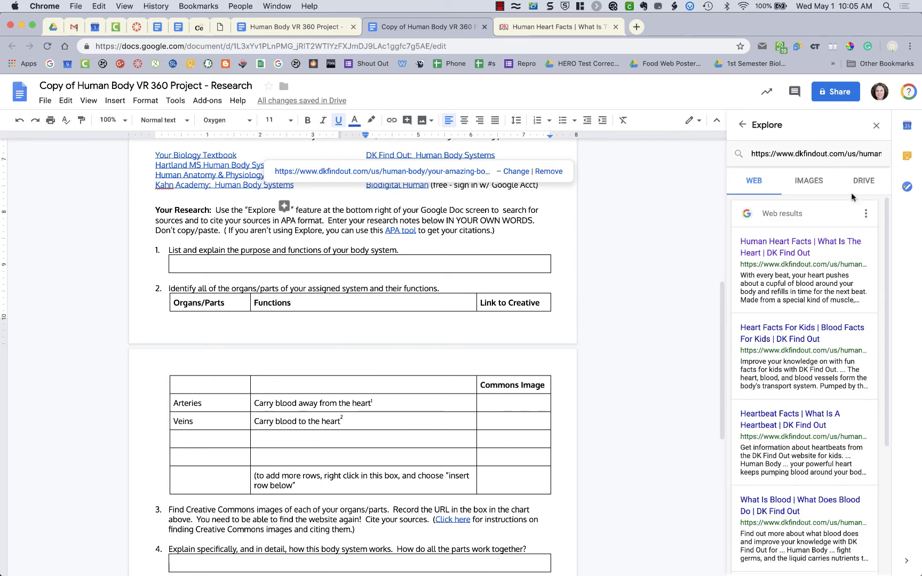
pyautogui.click(779, 251)
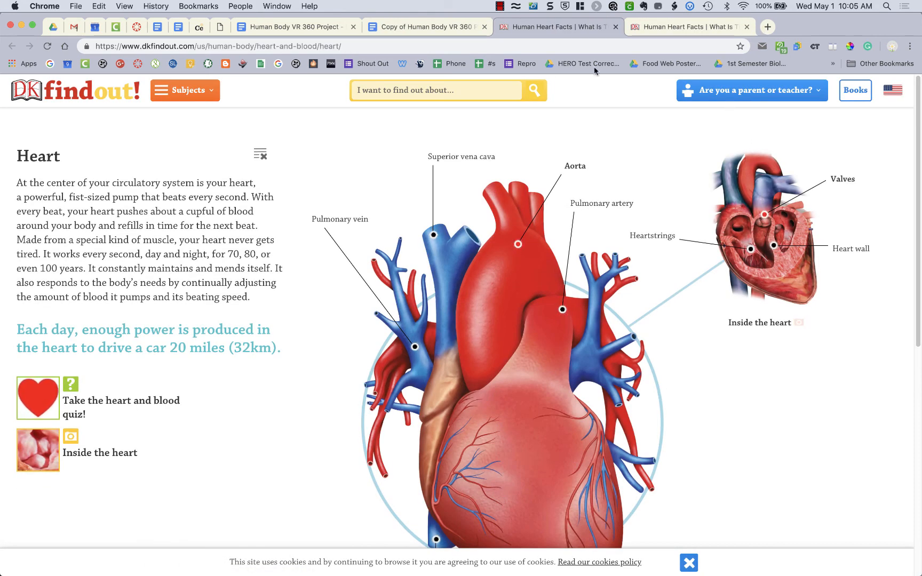
pyautogui.click(446, 27)
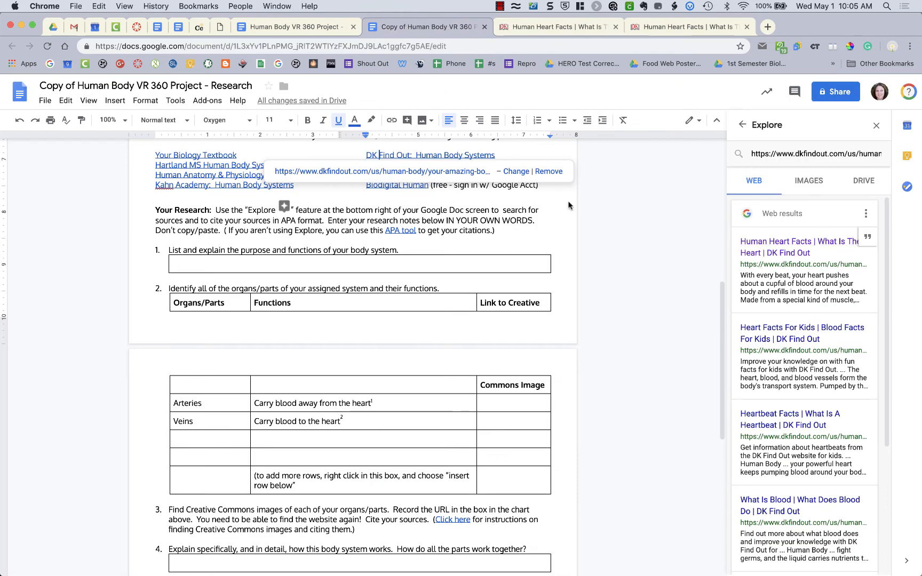
# Step: Cite the DK Find Out "Human Heart Facts" result as a footnote after Veins in the Organs/Parts column and check the footnotes at the page end
pyautogui.click(210, 421)
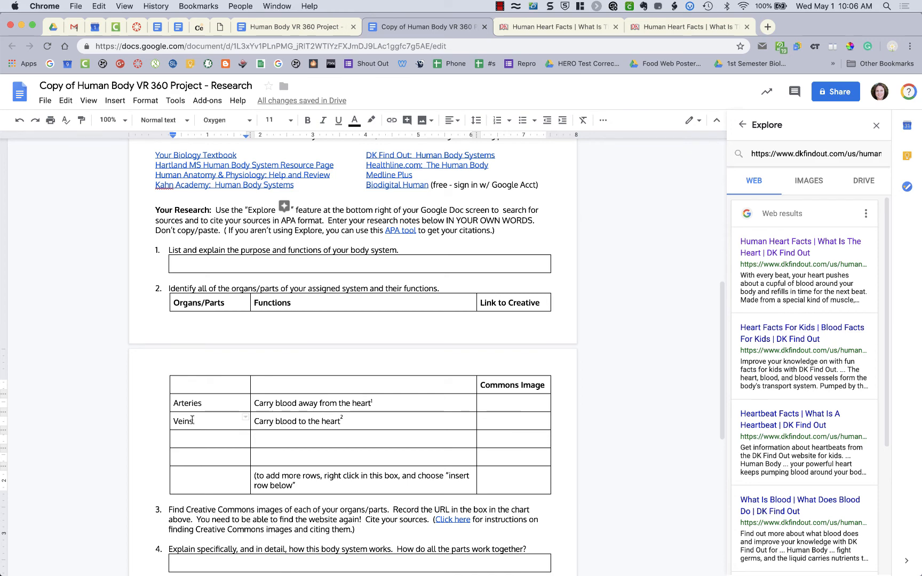
pyautogui.moveTo(847, 243)
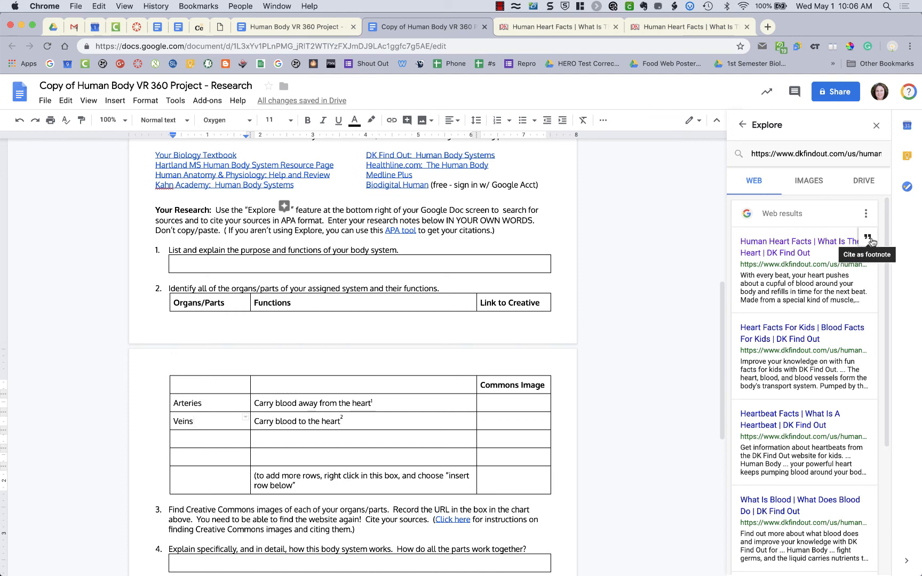
pyautogui.click(869, 238)
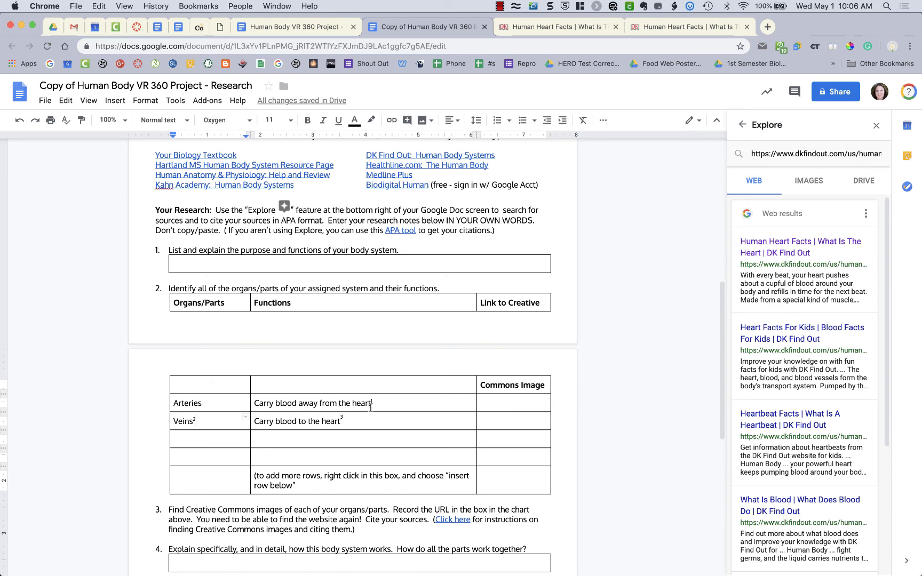
pyautogui.click(342, 421)
pyautogui.click(203, 417)
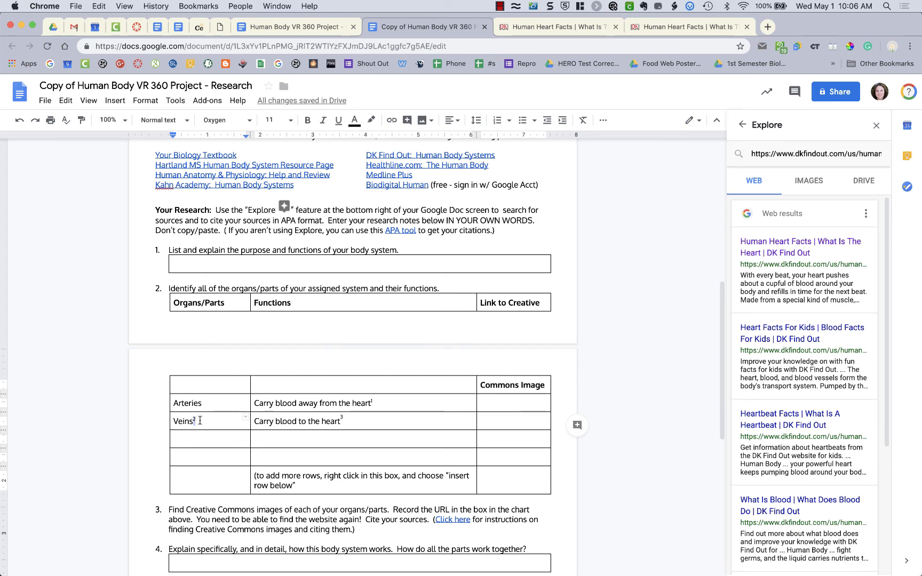
pyautogui.scroll(-10, 248, 457)
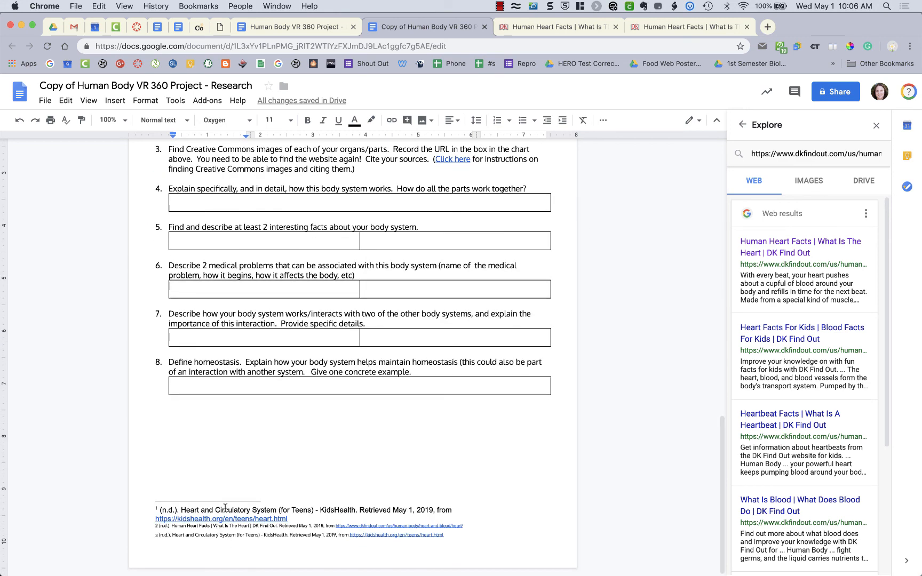
pyautogui.scroll(6, 233, 520)
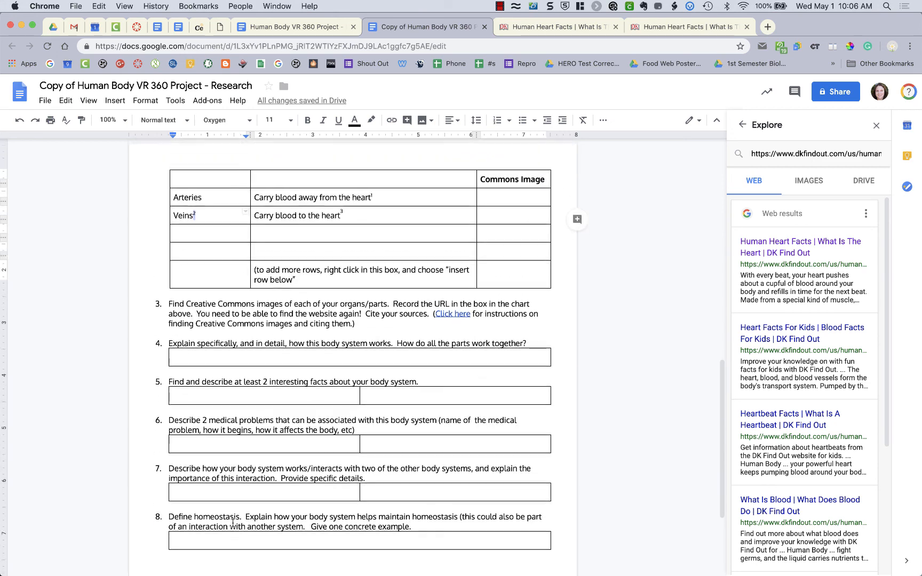
pyautogui.scroll(4, 688, 277)
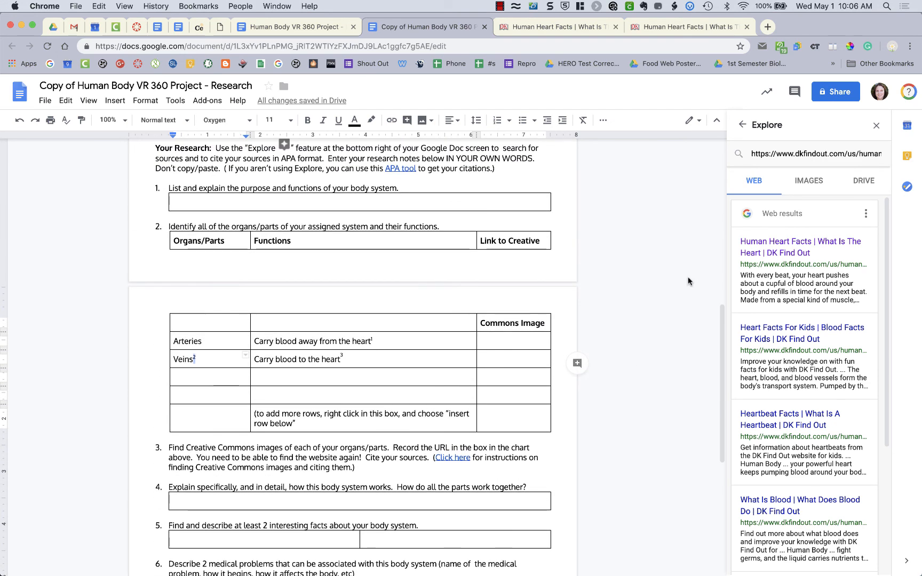
pyautogui.scroll(2, 688, 277)
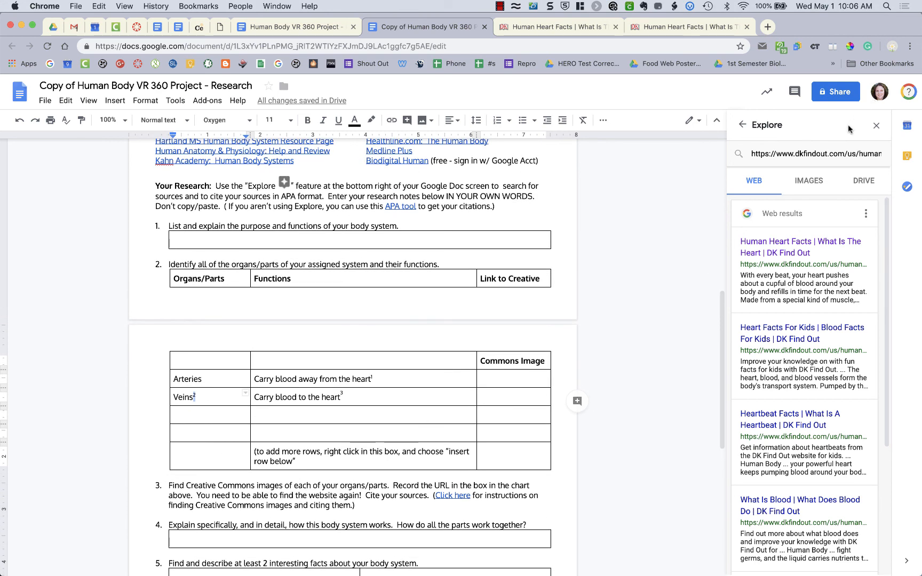